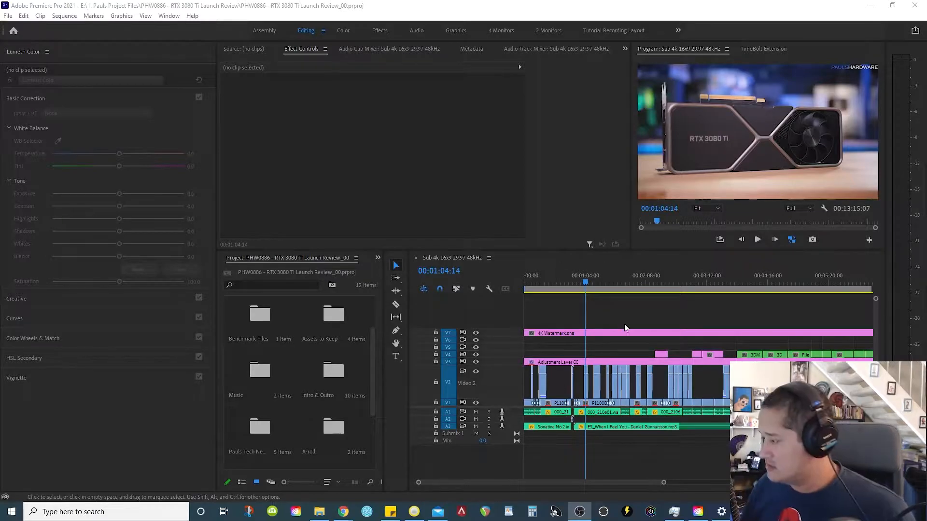
With the playhead at 00:01:15:19, examine the Creative adjustments of the Adjustment Layer CC clip and toggle its Vignette off and on
click(616, 298)
key(Down)
key(Down)
key(Down)
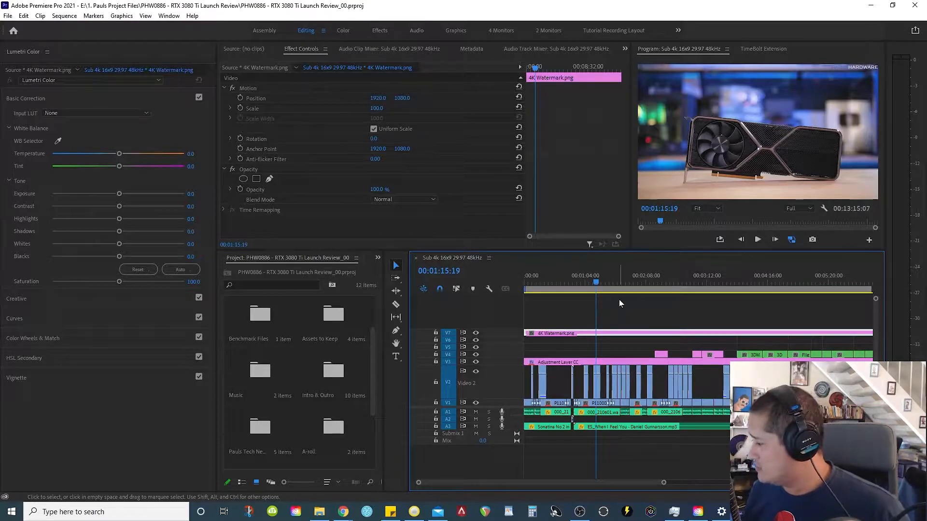
click(605, 323)
key(minus)
key(minus)
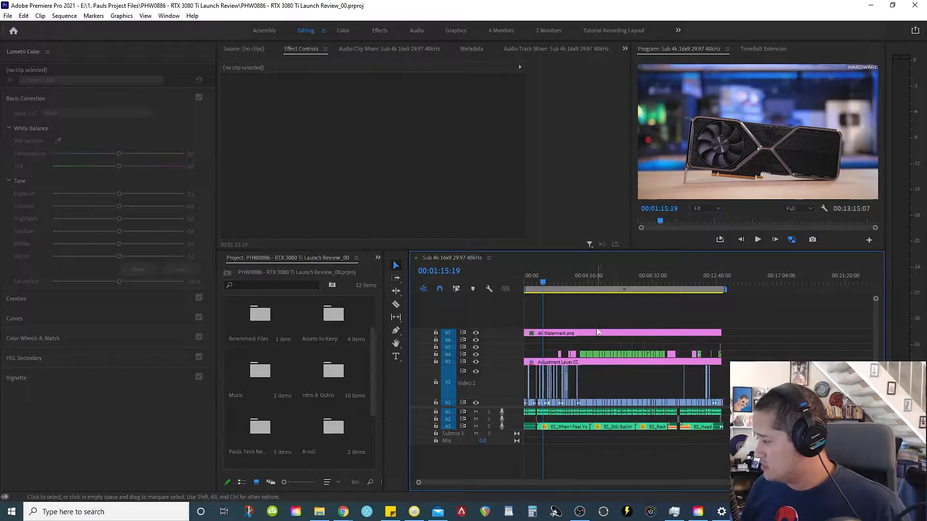
click(620, 362)
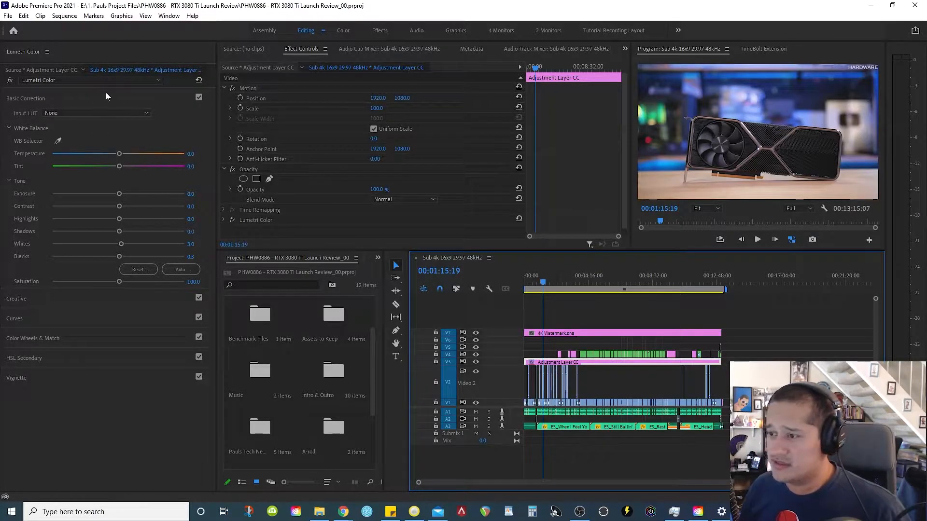
click(24, 298)
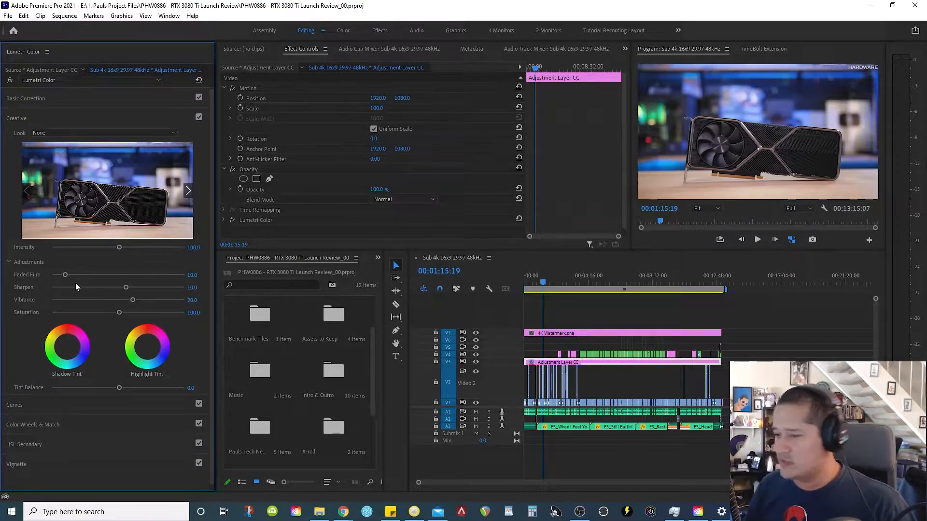
click(198, 463)
click(199, 463)
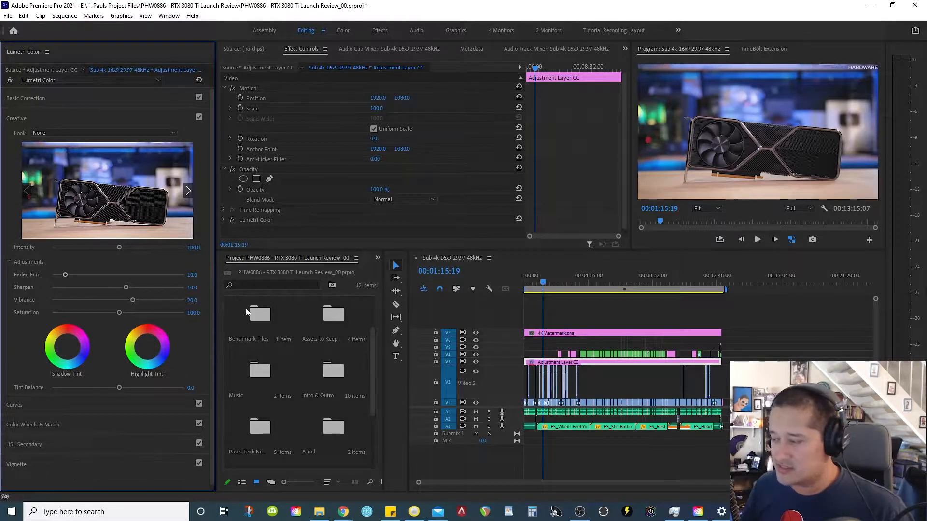
Select the P1100031.MOV clip on V1 at 00:01:11:08 and compare its source-level Basic Correction switched off and on
click(601, 310)
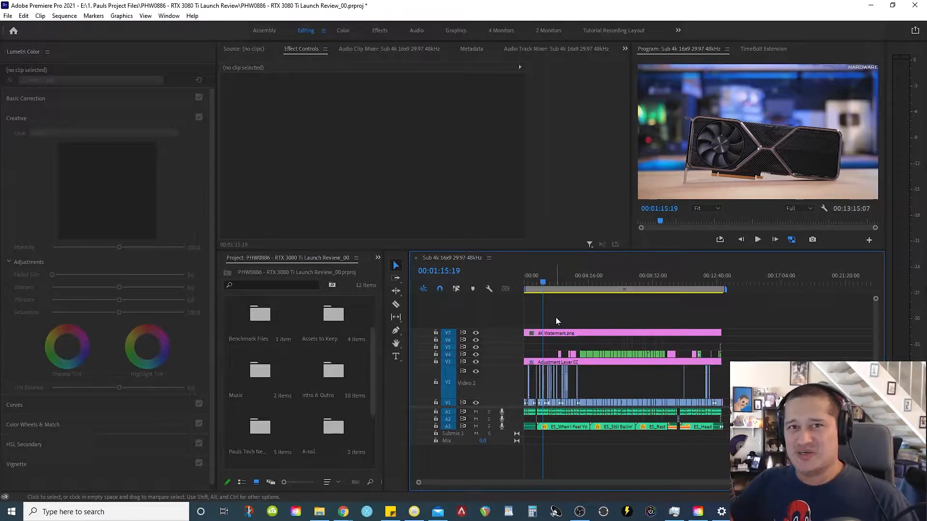
key(=)
key(=)
key(=)
key(=)
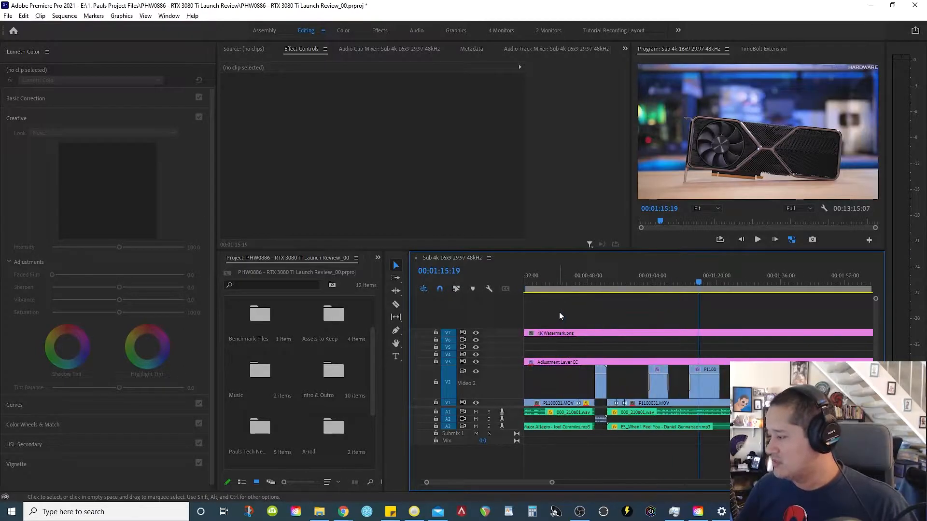
click(684, 405)
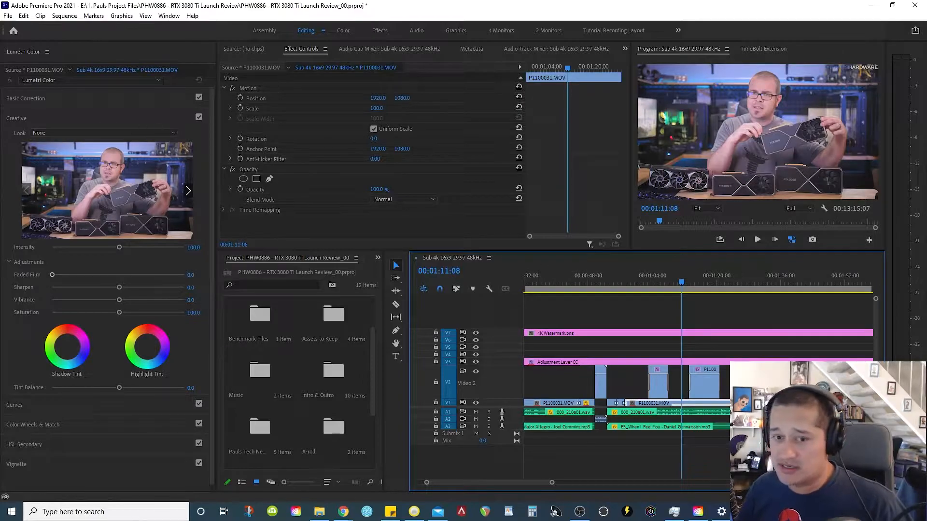
click(39, 68)
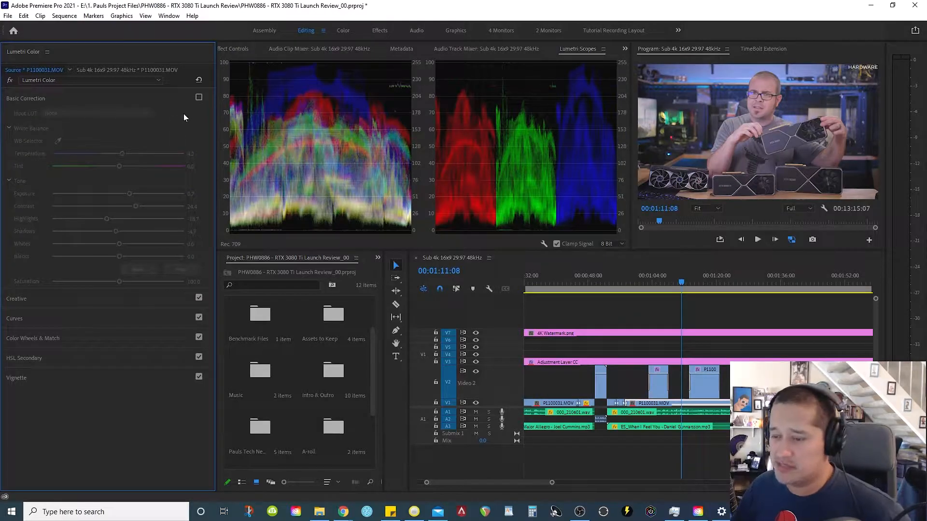
click(199, 97)
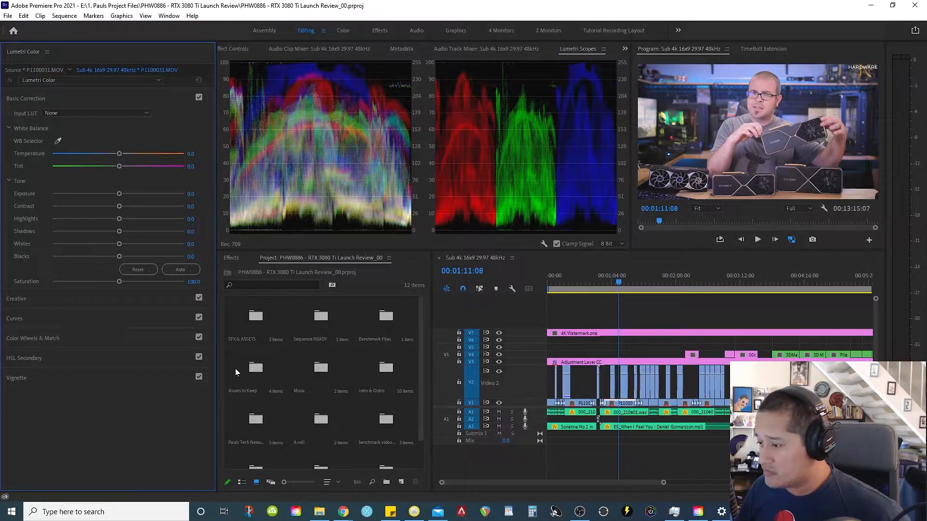
Open the A-roll bin and view the source-level Lumetri correction of P1100031.MOV
double_click(321, 418)
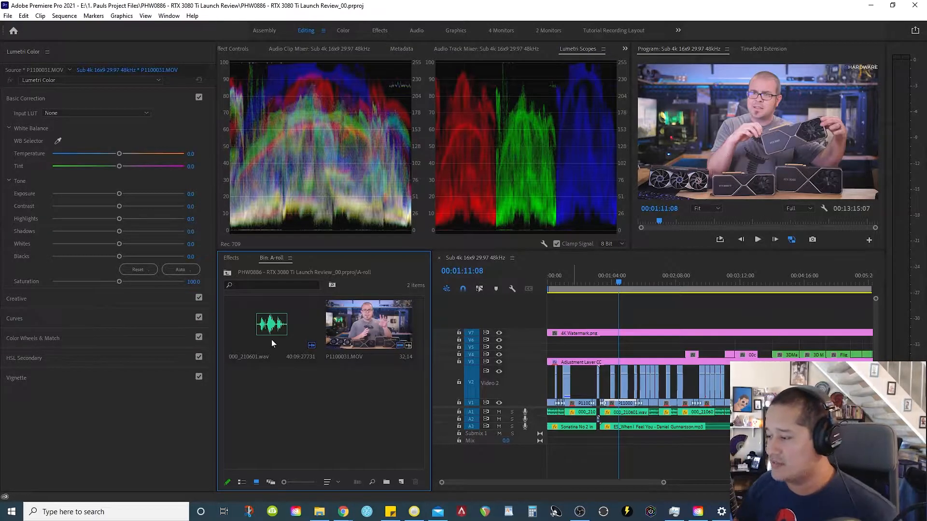
click(379, 316)
click(38, 70)
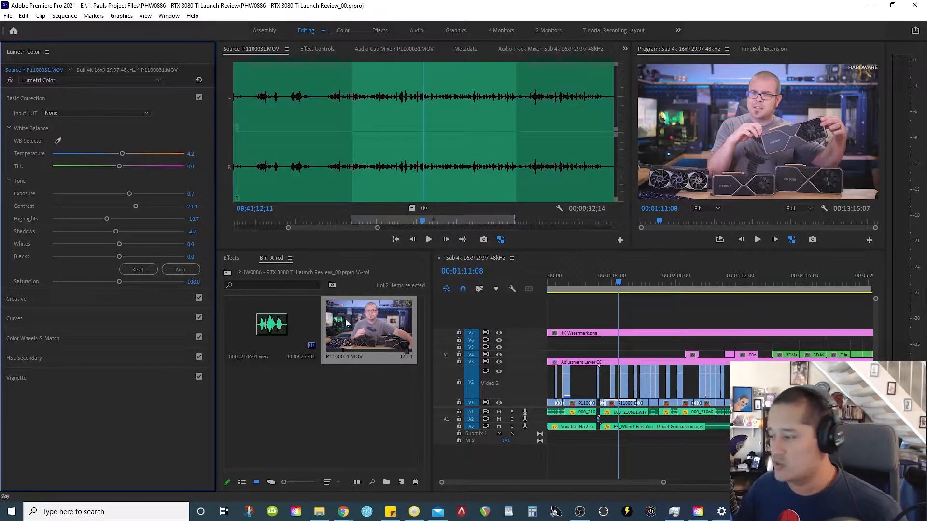
Move the playhead to 00:01:41:25 and compare the sequence-level and source-level Lumetri settings of the P1100036.MOV clip on V2
click(666, 306)
key(=)
key(-)
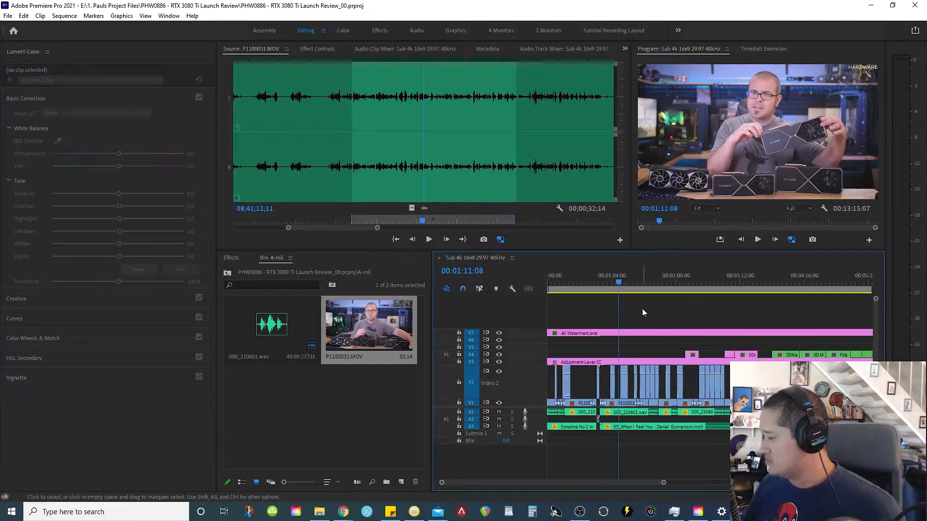
click(700, 281)
drag(650, 282, 650, 285)
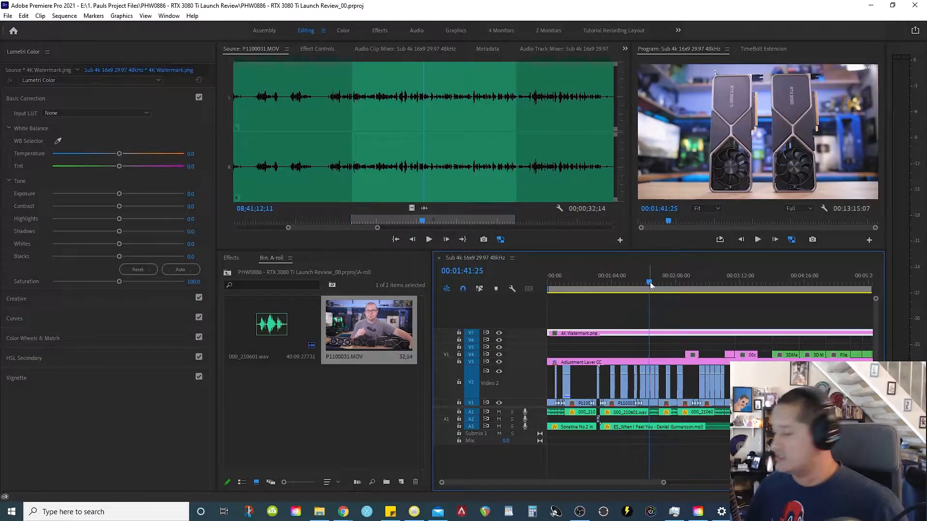
click(650, 382)
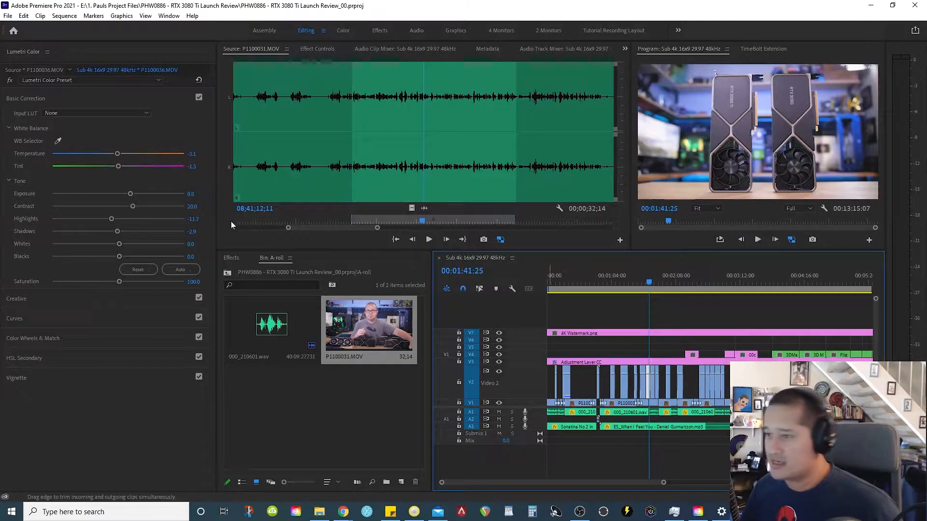
click(27, 70)
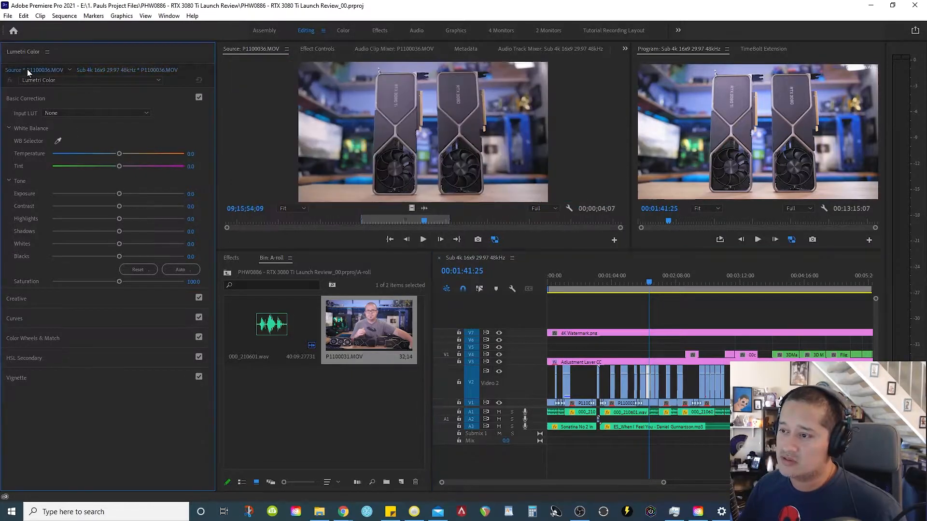
Move the playhead to 00:01:45:11 and compare the sequence-level and source-level Lumetri settings of the P1100039.MOV clip on V2
click(636, 309)
key(=)
key(=)
click(721, 278)
click(717, 388)
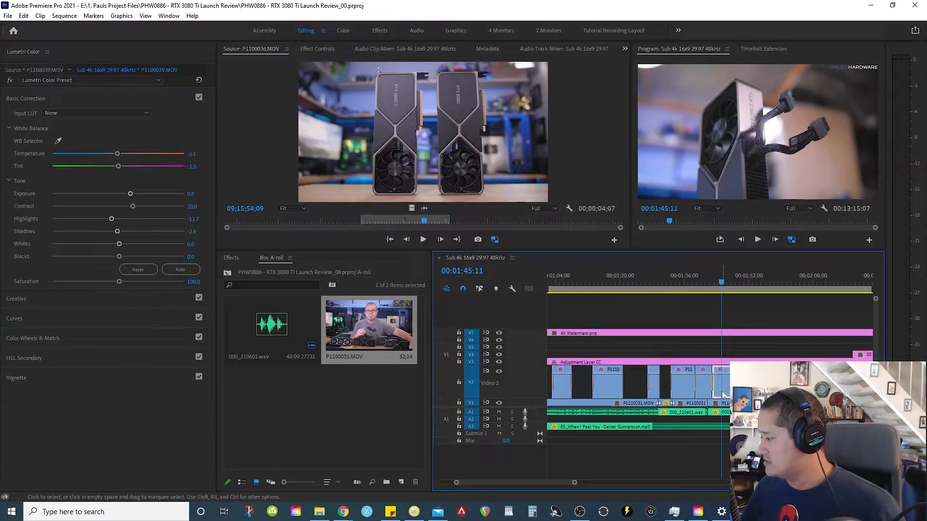
click(47, 68)
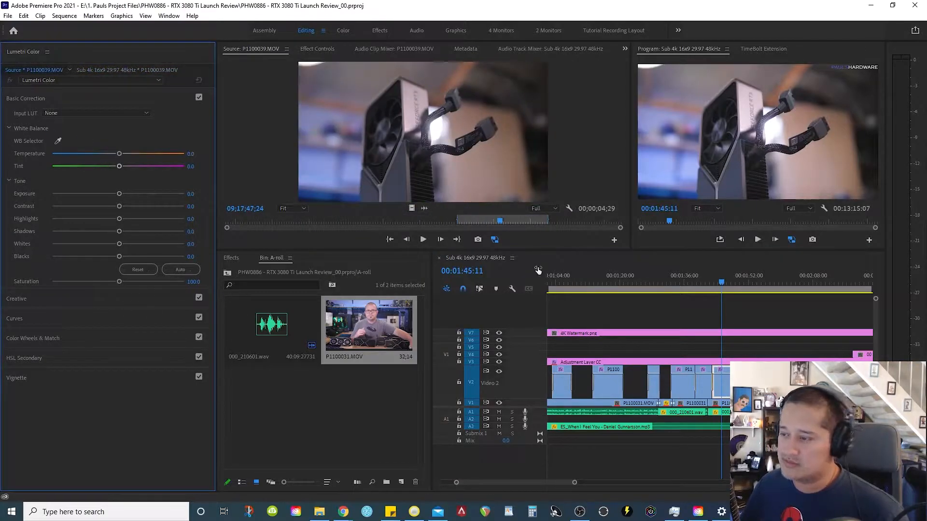
Move the playhead to the graphics card shot at 00:01:15:20 and widen the Program monitor
click(726, 313)
key(minus)
key(minus)
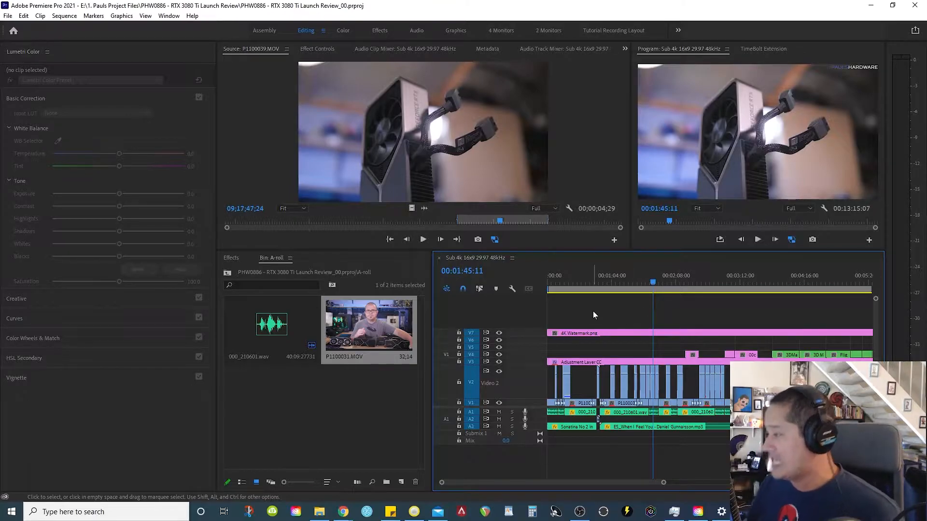
click(572, 284)
key(=)
drag(735, 283, 730, 286)
key(=)
click(652, 284)
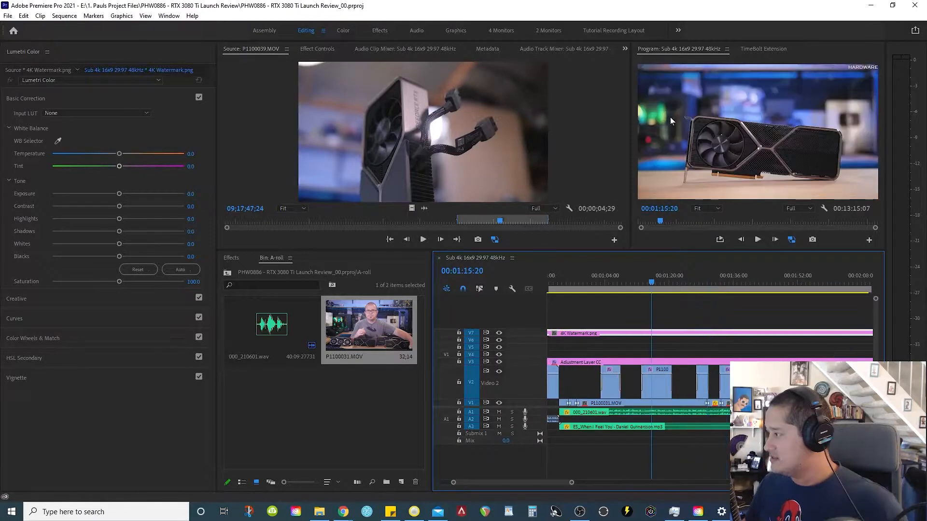
drag(630, 159, 578, 161)
Compare the look of the B-roll shots from 00:01:15:20 through 00:01:41:25 to 00:01:48:04
click(654, 280)
click(699, 282)
click(754, 282)
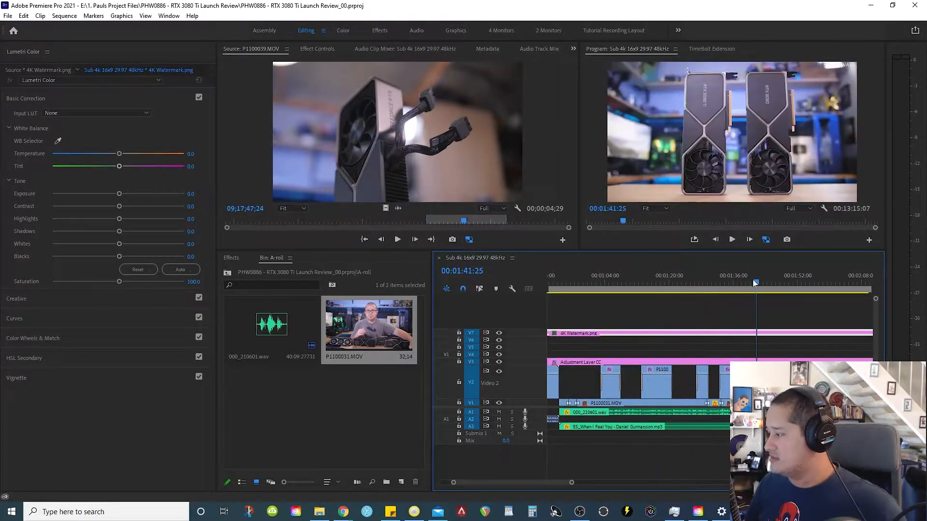
click(770, 283)
click(782, 281)
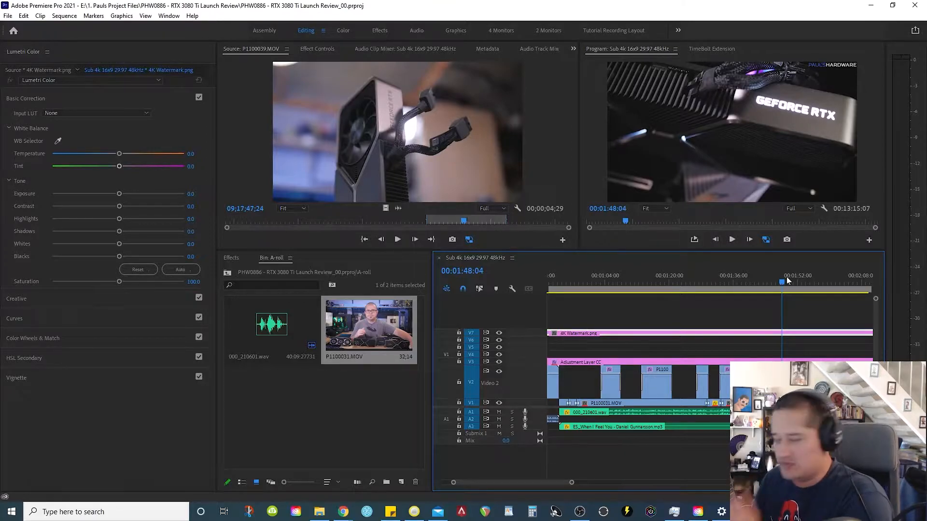
Preview the graphics card line-up shot at 00:00:17:11 and check where the B-roll sits within the whole sequence
click(759, 316)
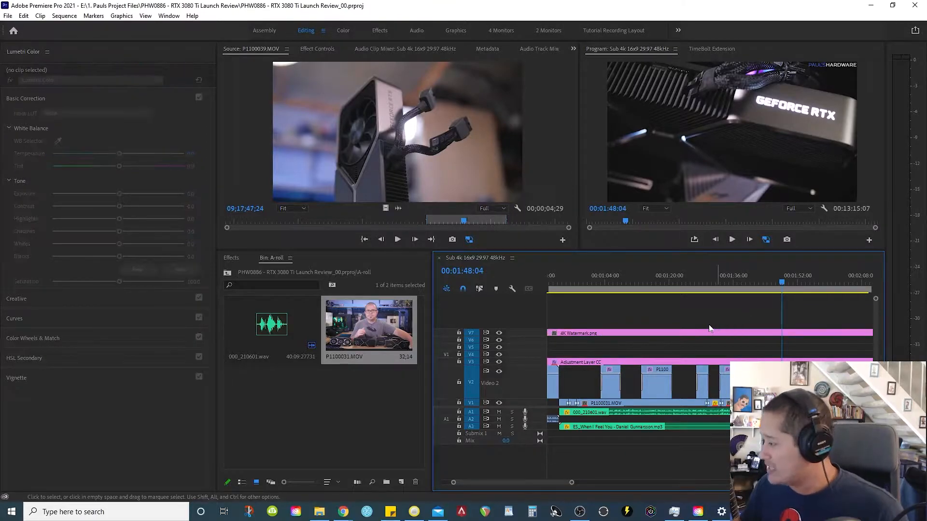
key(minus)
key(minus)
click(564, 285)
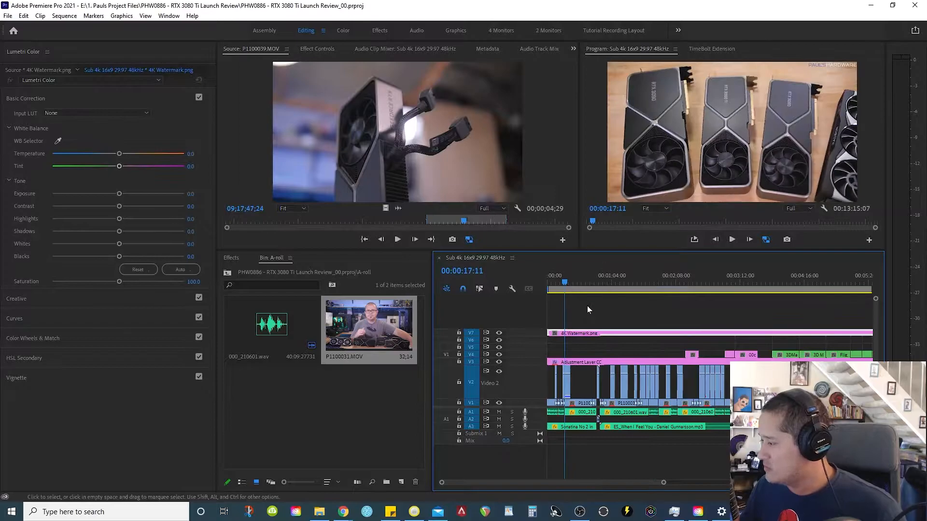
click(646, 311)
key(backslash)
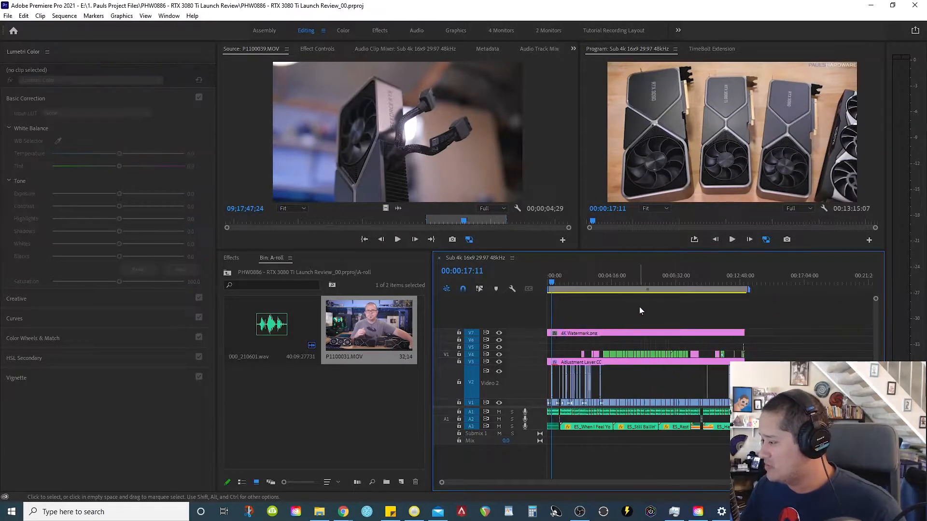
key(backslash)
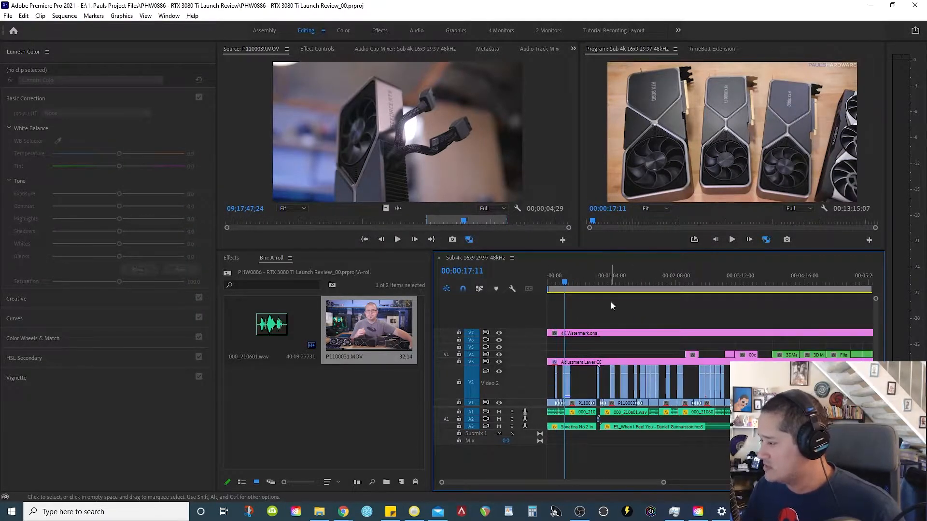
Maximize the timeline, highlight all B-roll clips on V2, and restore the normal workspace with nothing selected
key(grave)
drag(360, 302, 140, 288)
key(backslash)
drag(598, 303, 493, 292)
key(backslash)
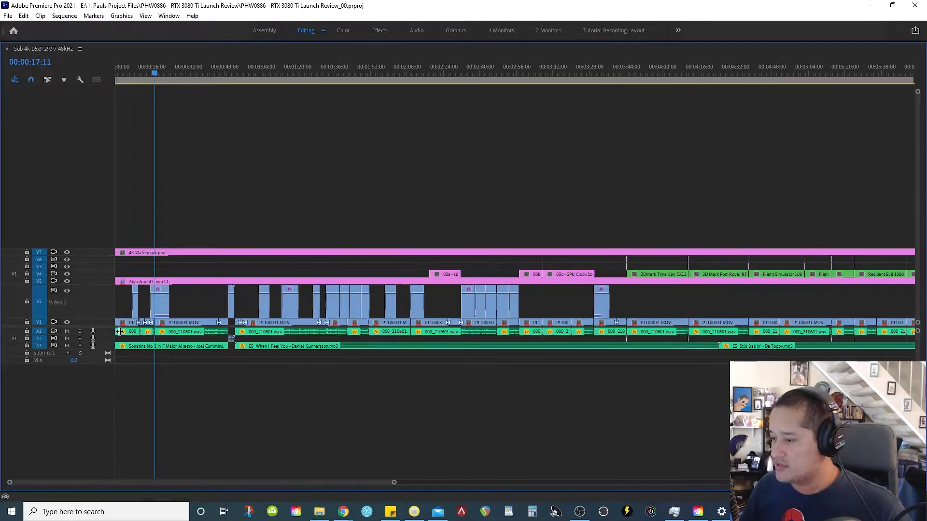
drag(643, 315, 125, 285)
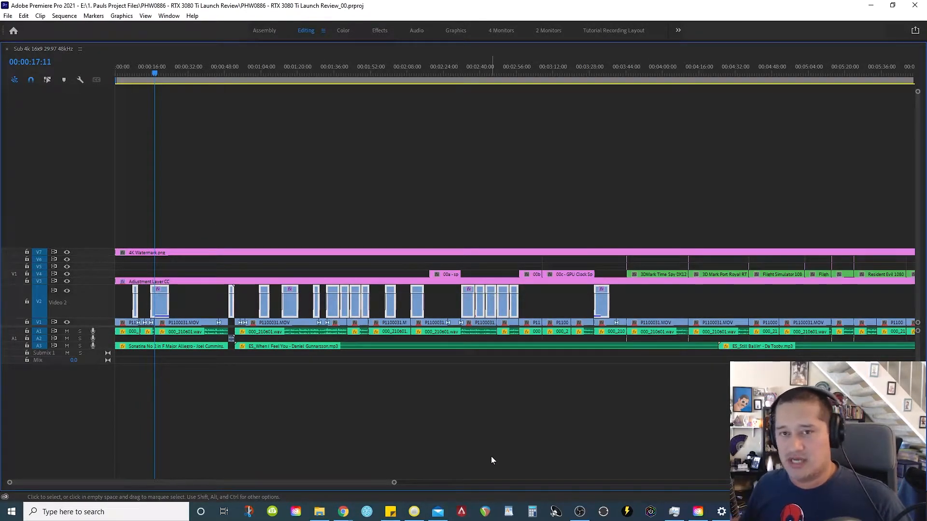
click(291, 181)
key(grave)
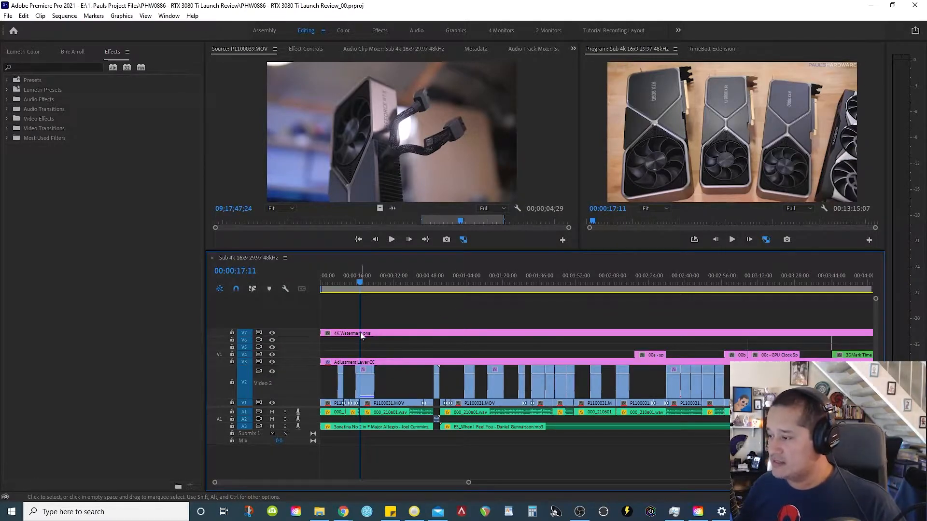
Disable the Adjustment Layer CC clip on V3 and place the playhead on the P1100036.MOV shot at 00:01:40:29
drag(357, 312, 545, 315)
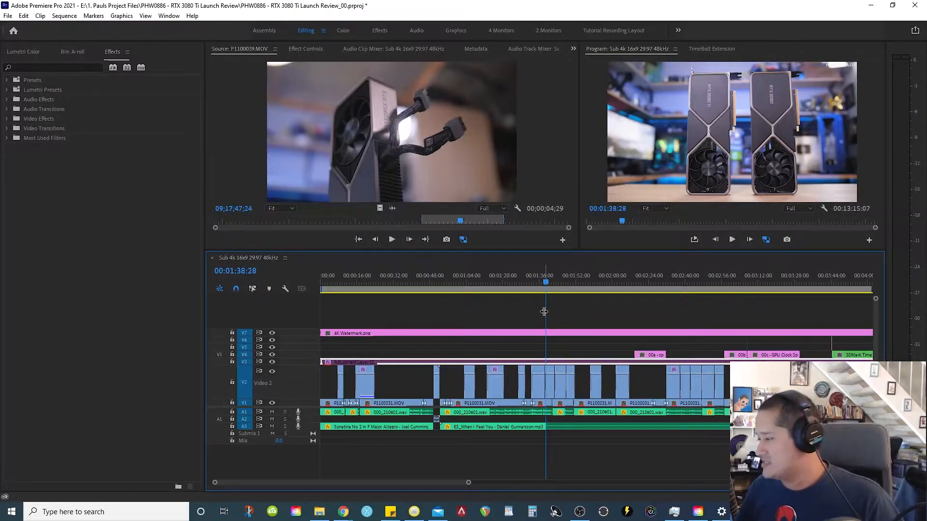
key(equal)
key(equal)
mouse_move(608, 313)
mouse_down()
mouse_move(622, 308)
mouse_move(613, 310)
mouse_up()
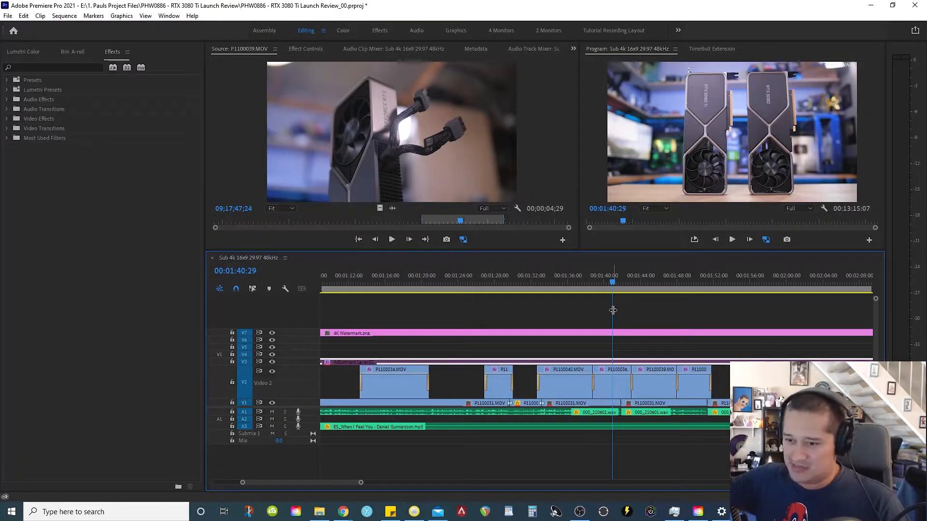
Clear the Lumetri Color Preset effect from the P1100036.MOV clip on V2 and bring up the Lumetri Scopes
click(612, 381)
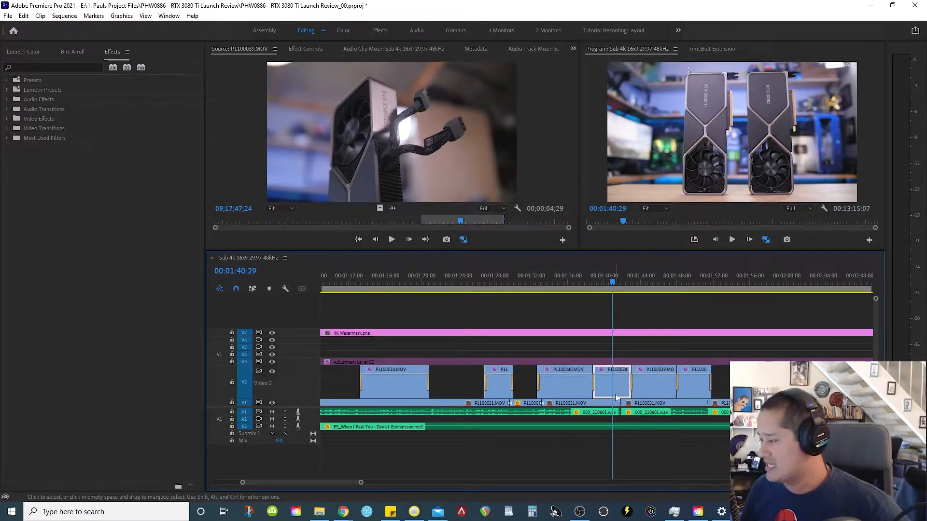
click(23, 51)
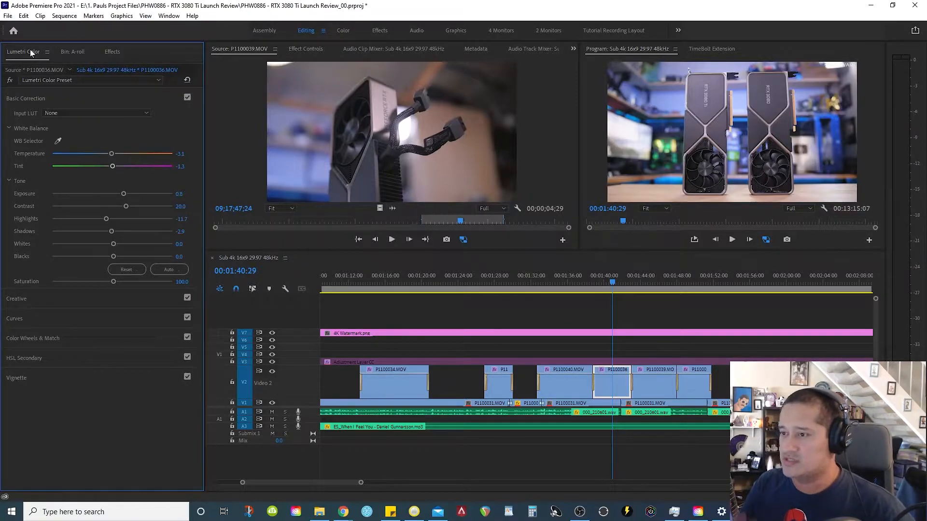
click(106, 80)
click(57, 124)
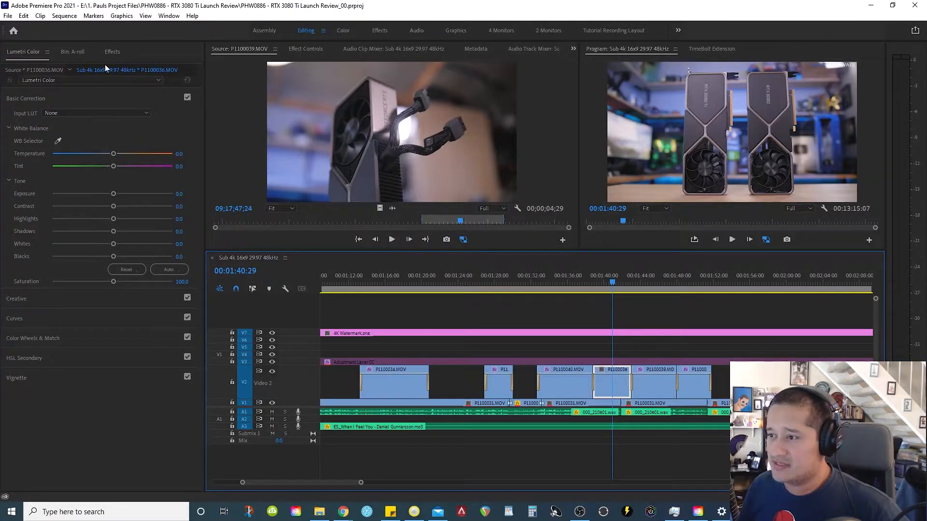
scroll(297, 48, down, 5)
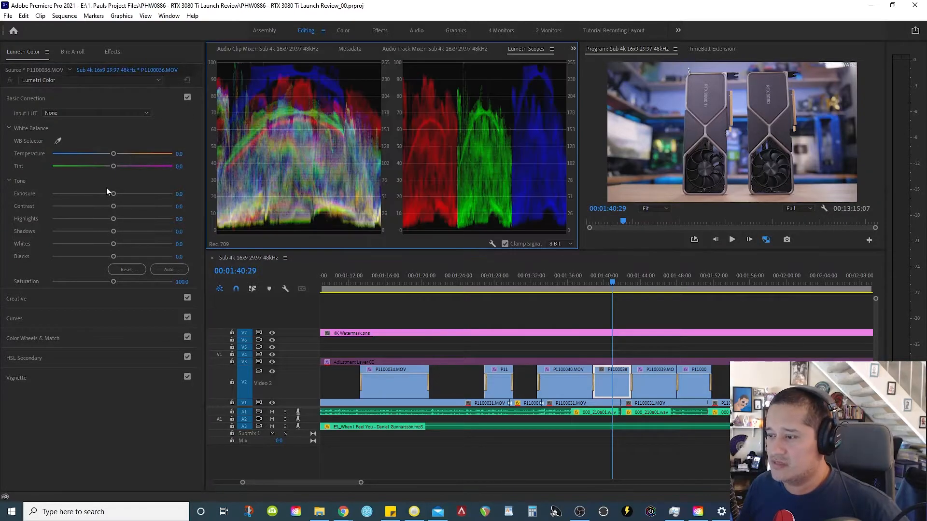
Regrade the P1100036.MOV clip with exposure at 0.8, temperature at about -12 and contrast at 48.0
drag(114, 195, 121, 195)
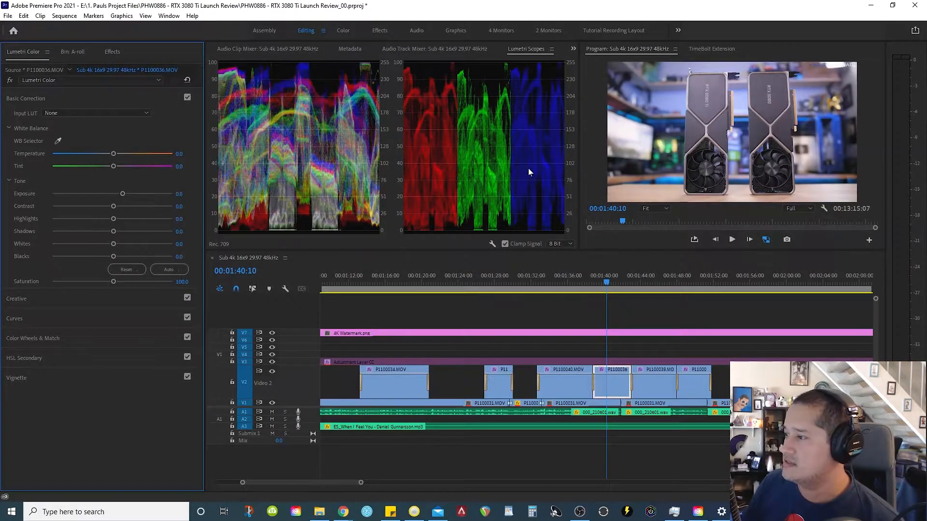
mouse_move(113, 154)
mouse_down()
mouse_move(125, 155)
mouse_move(106, 156)
mouse_up()
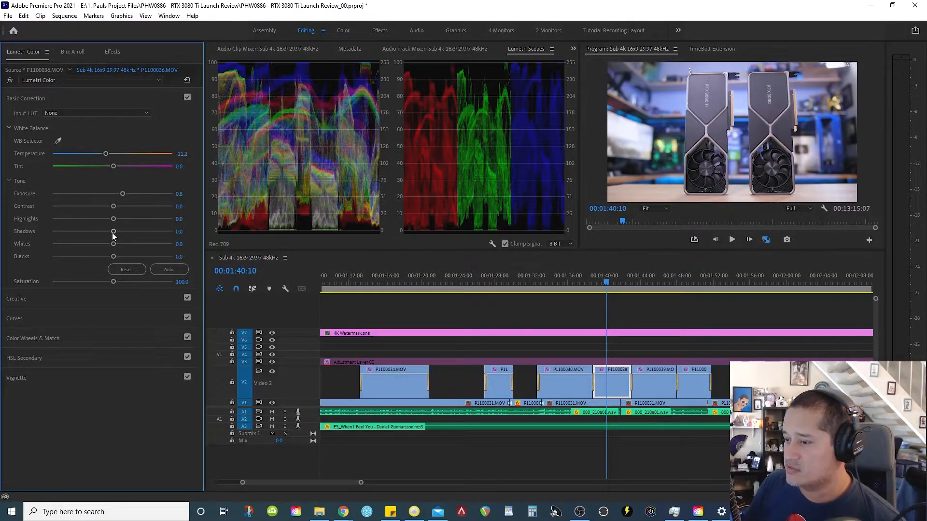
drag(114, 207, 140, 207)
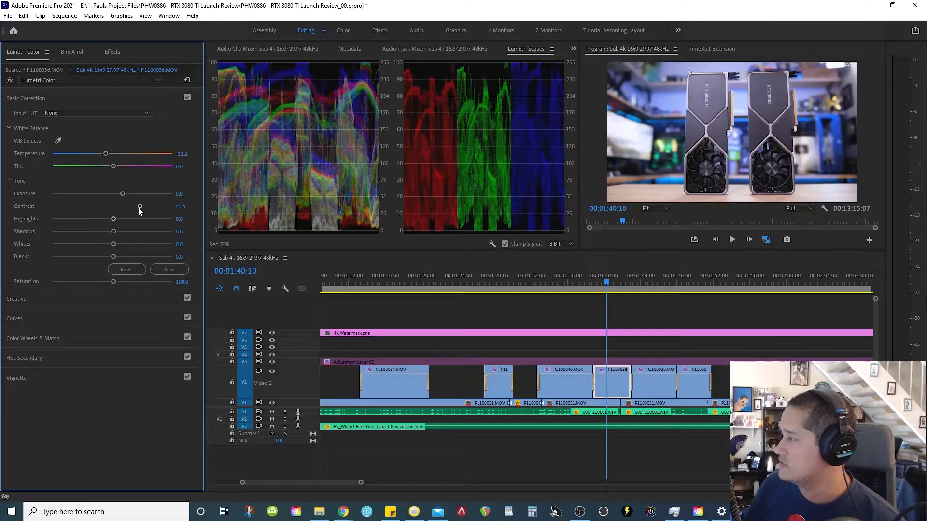
drag(106, 154, 105, 153)
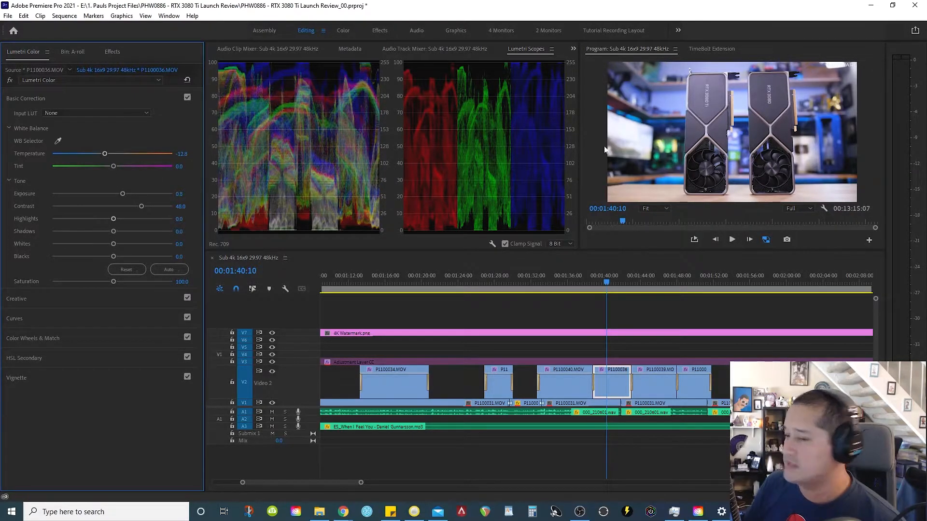
Compare the P1100036.MOV shot with and without its Basic Correction, leaving the correction enabled
click(187, 98)
click(188, 98)
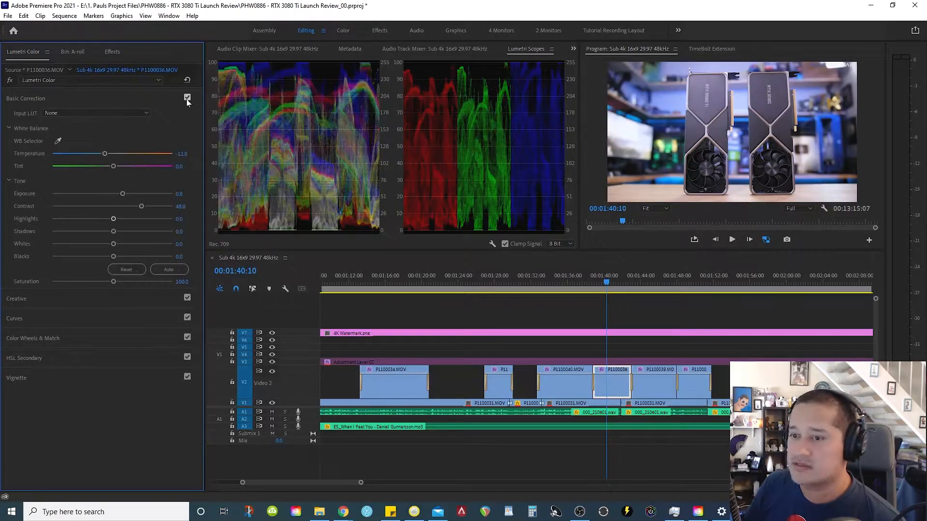
click(188, 98)
click(187, 98)
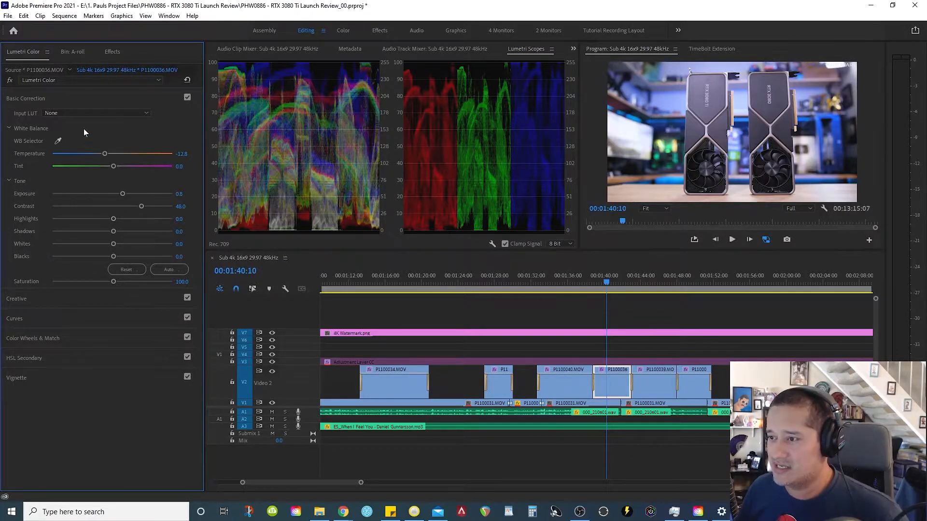
Save the project and store the clip's Lumetri settings as a preset named Tutorial CC Preset
key(ctrl+s)
click(47, 51)
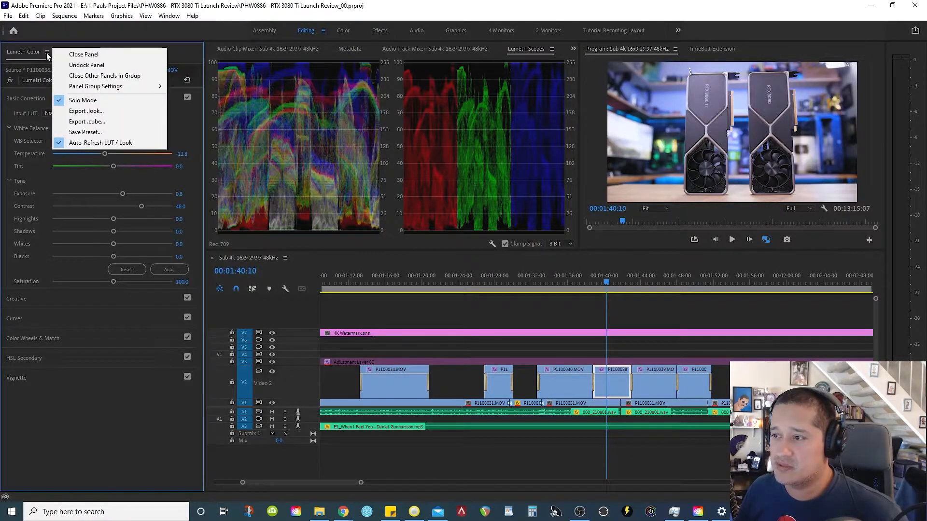
click(87, 132)
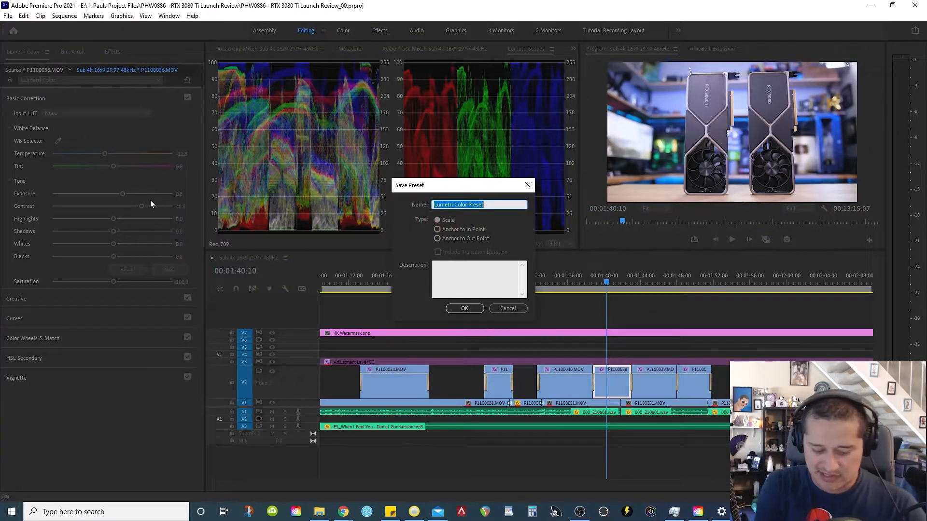
text(Tutorila)
key(BackSpace)
key(BackSpace)
text(al CC)
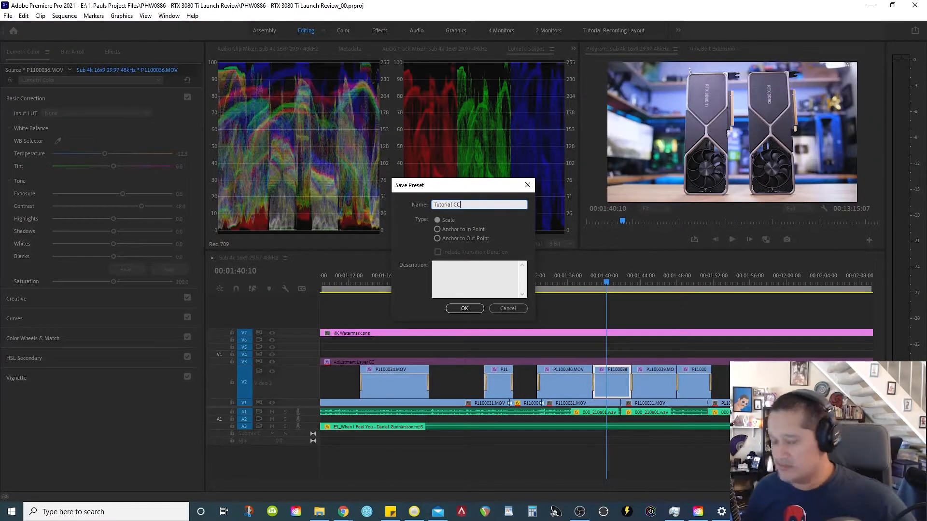
text( Preset)
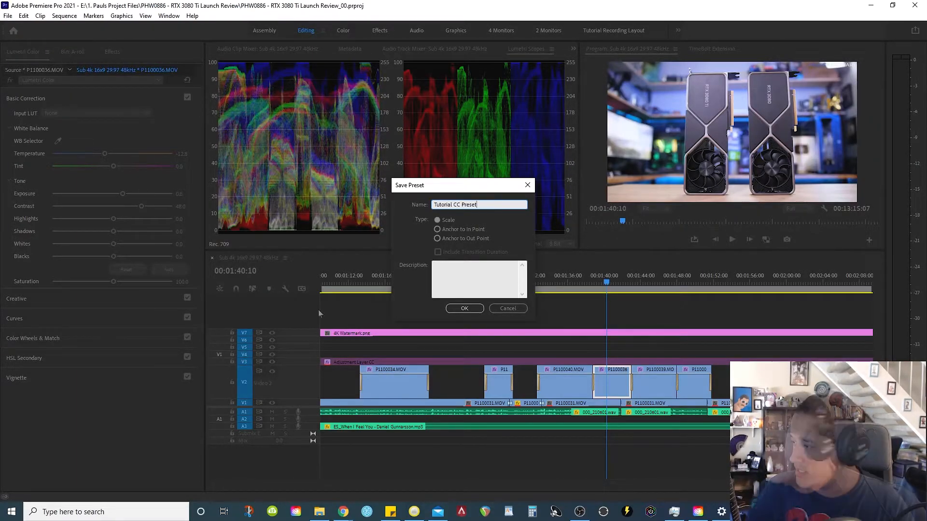
click(471, 309)
Locate Tutorial CC Preset among the effect presets and try applying it to the P1100036.MOV clip
click(112, 52)
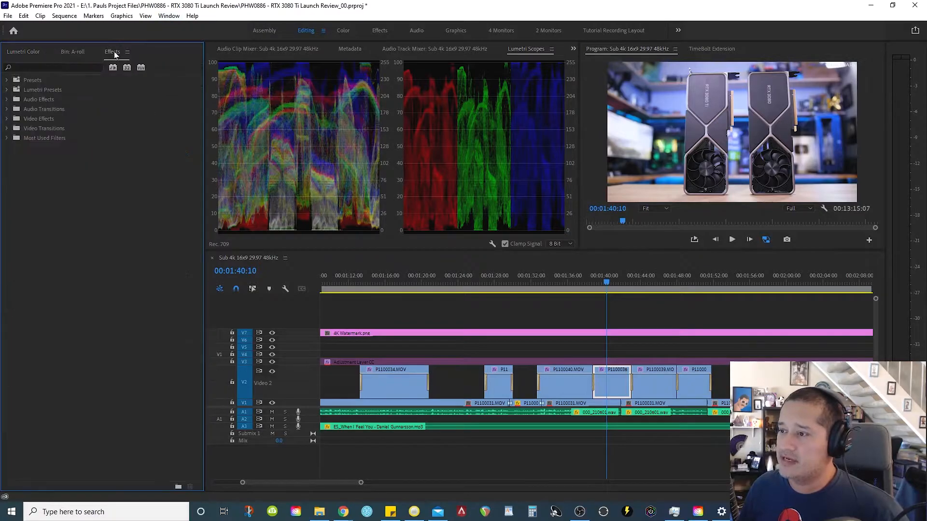
click(6, 80)
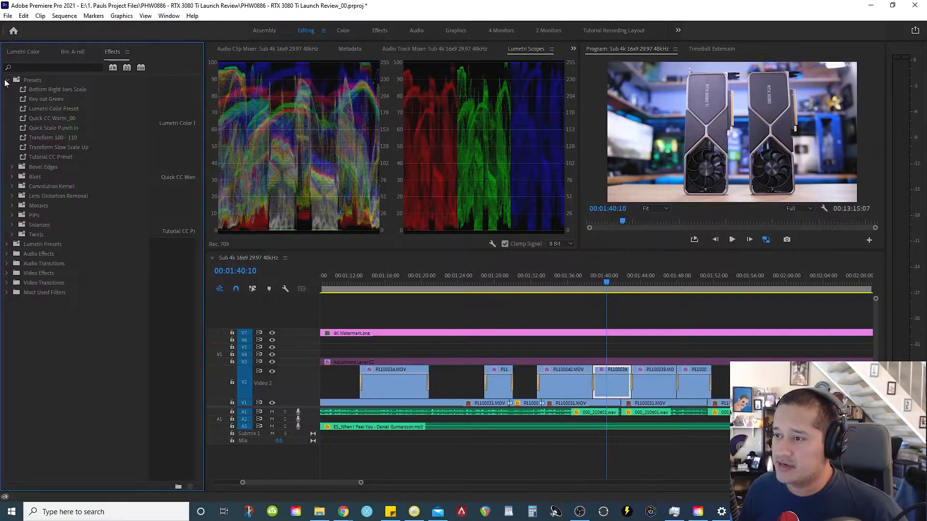
click(61, 156)
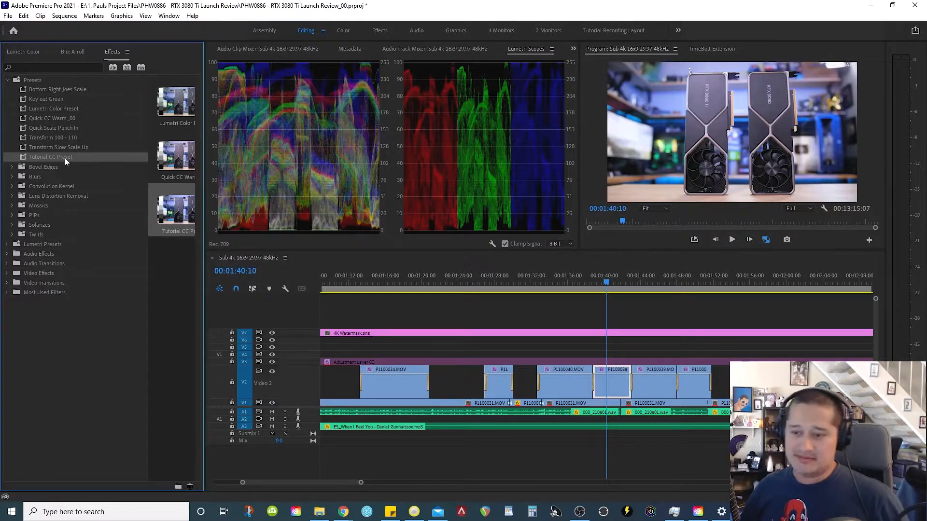
drag(65, 158, 611, 383)
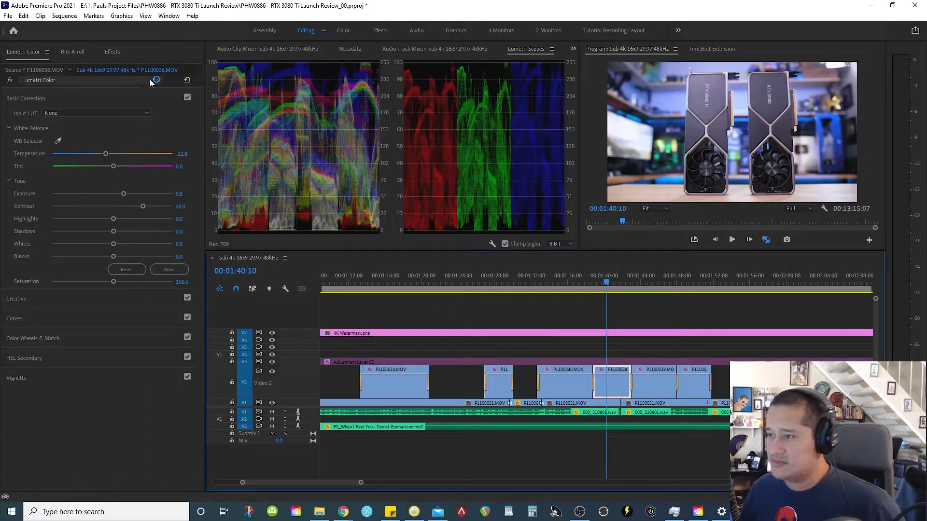
Reset the Lumetri Color grade on the P1100036.MOV clip and deselect it
click(187, 80)
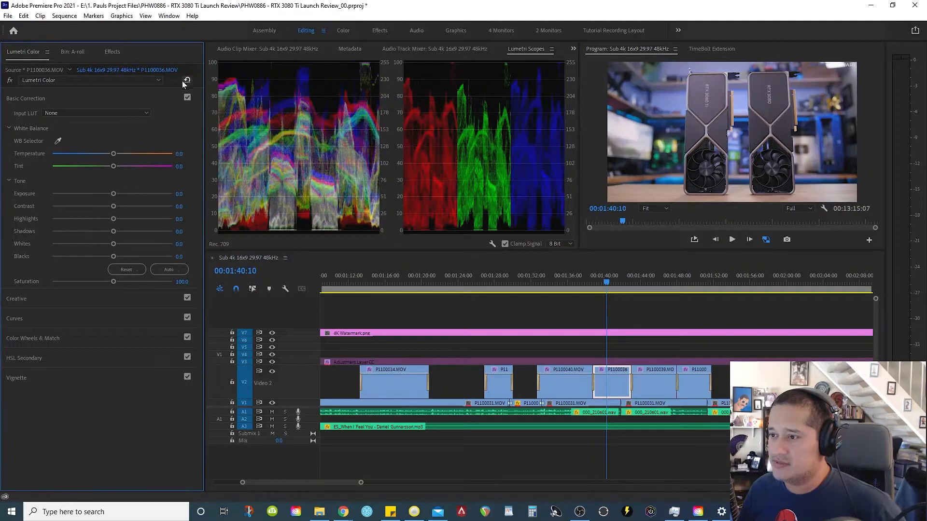
click(614, 392)
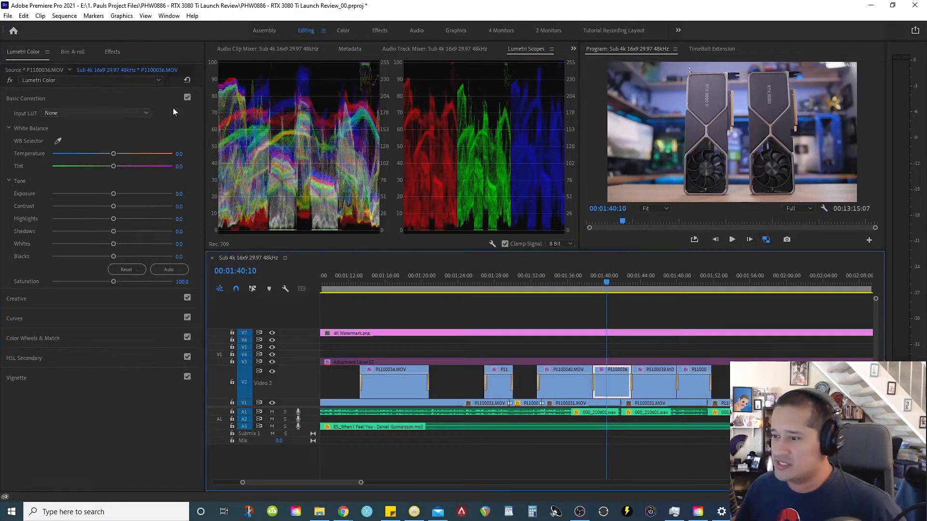
click(624, 317)
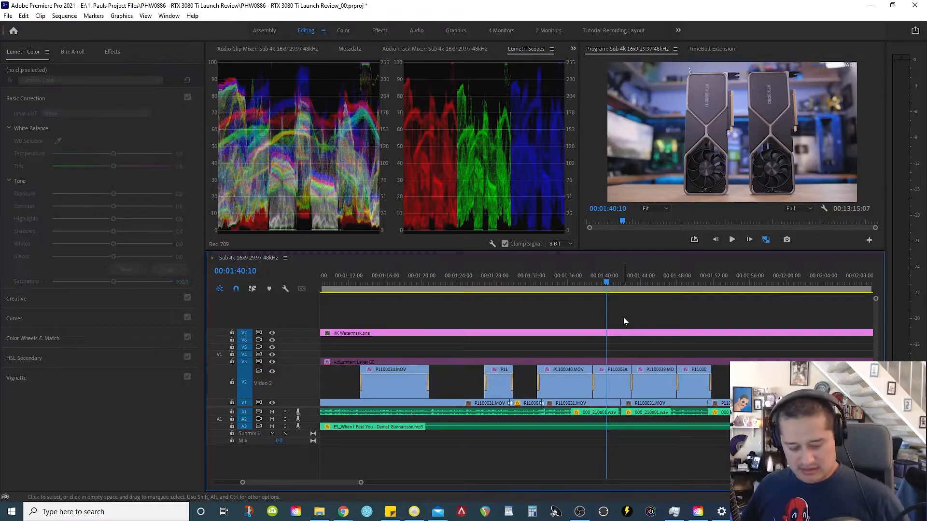
Select all B-roll clips on V2 and apply Tutorial CC Preset to them together
key(minus)
key(minus)
key(minus)
key(minus)
drag(589, 380, 322, 387)
click(112, 51)
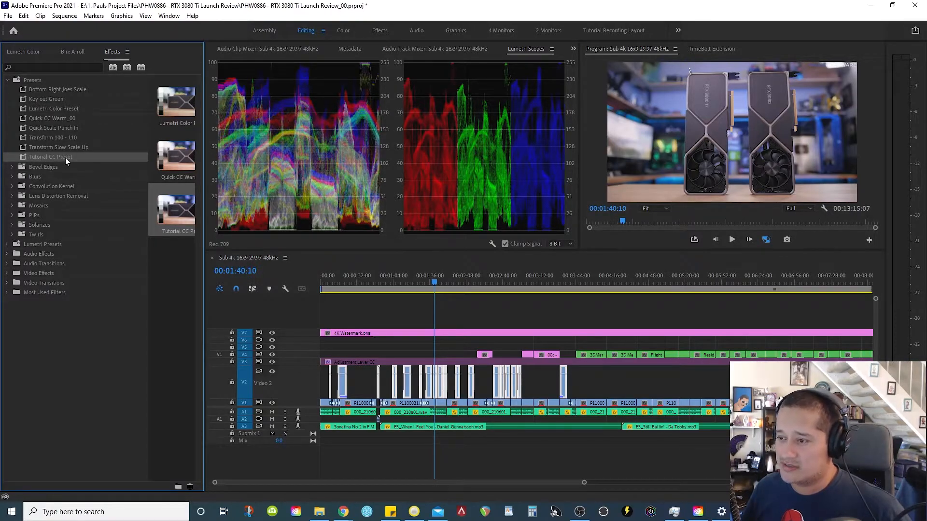
drag(65, 158, 499, 387)
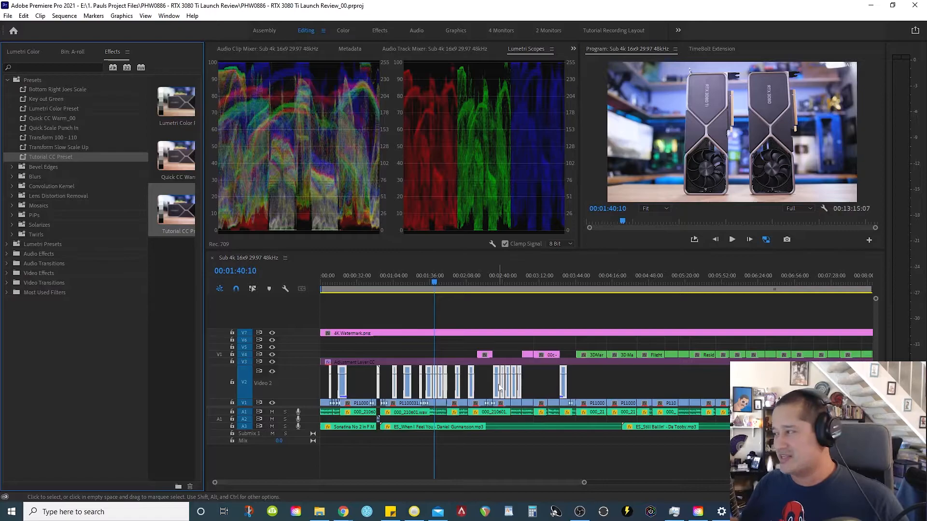
Clear the selection and scrub through the graded B-roll up to 00:02:11:27 to check how the preset looks
click(466, 300)
key(equal)
key(equal)
drag(572, 309, 739, 316)
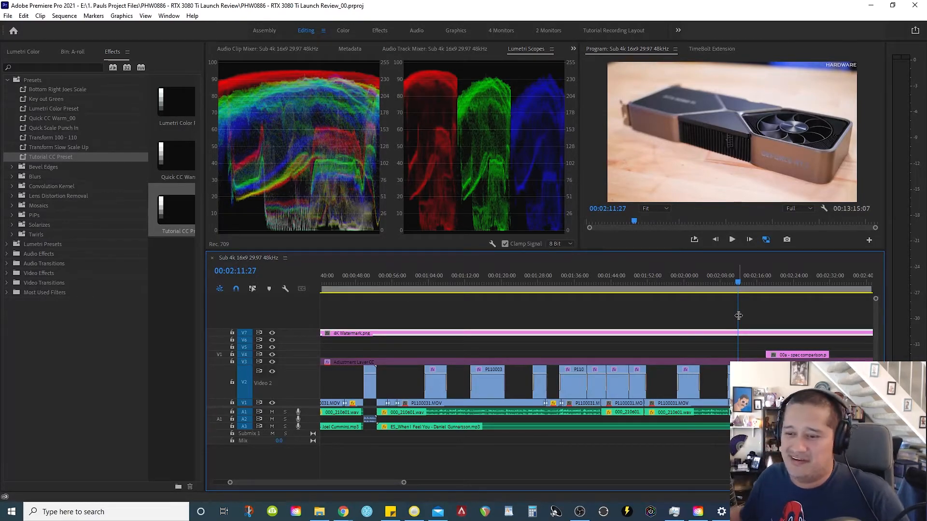
On the P1100046.MOV clip at 00:00:17:04, lower the contrast to 20.0 and the exposure to 0.6
key(minus)
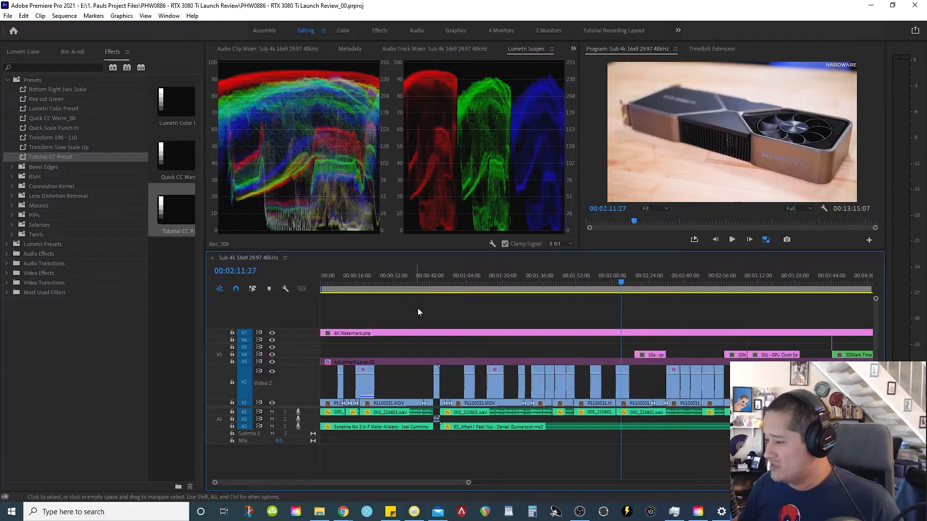
shift+click(368, 313)
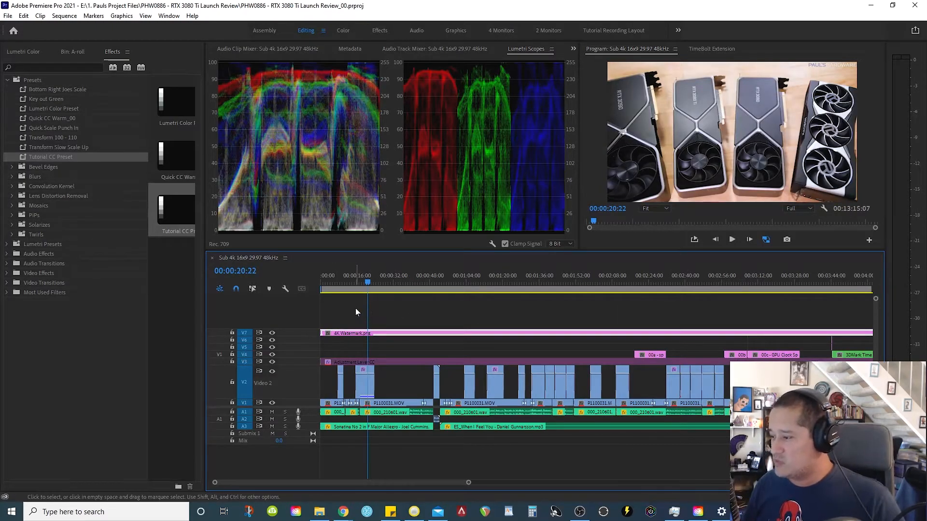
click(359, 309)
click(366, 393)
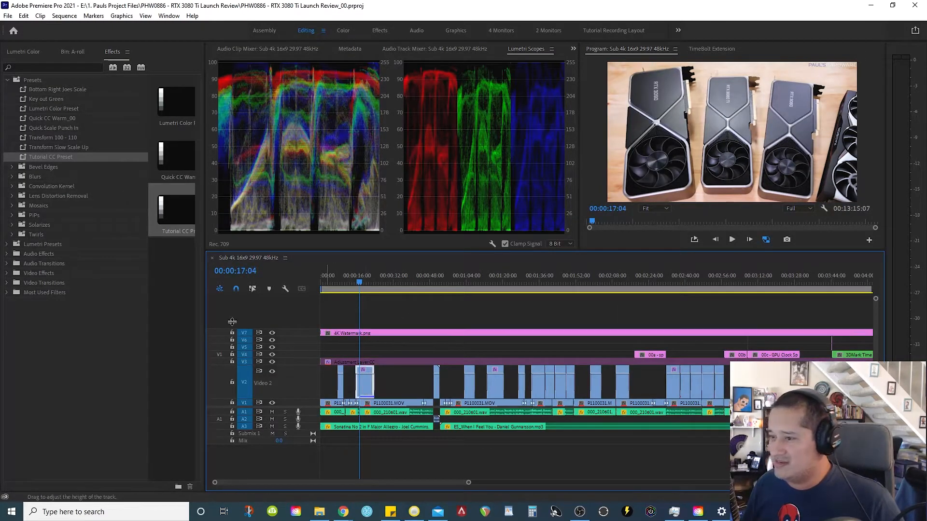
click(23, 51)
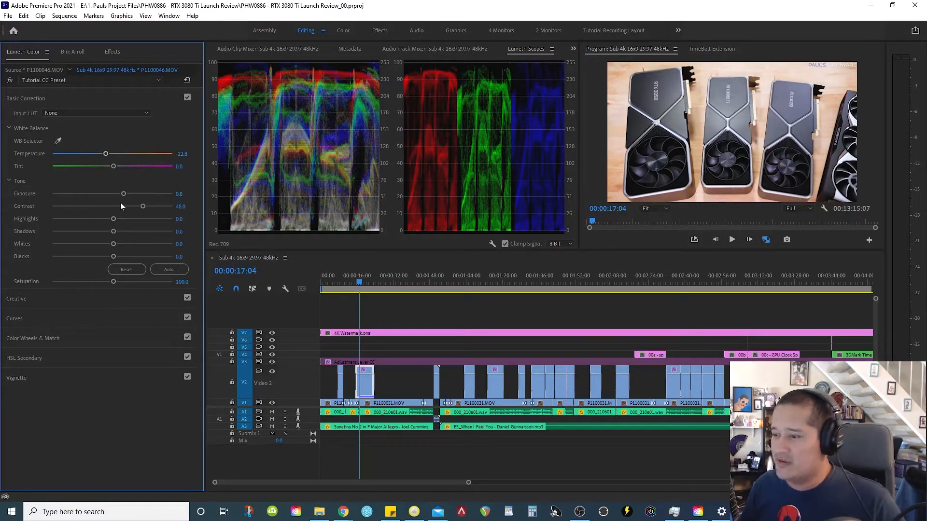
drag(143, 207, 118, 193)
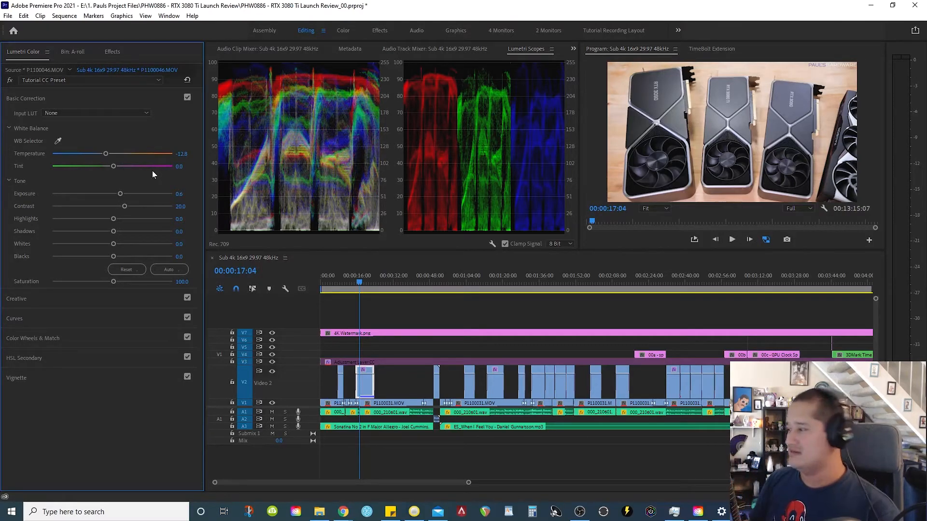
Select the run of B-roll clips on V2 back to P1100032.MOV
drag(728, 369, 343, 387)
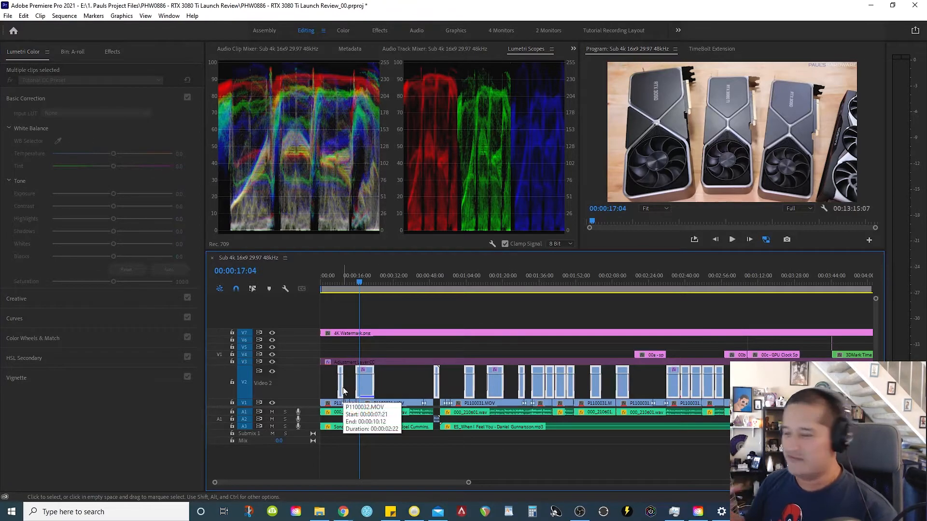